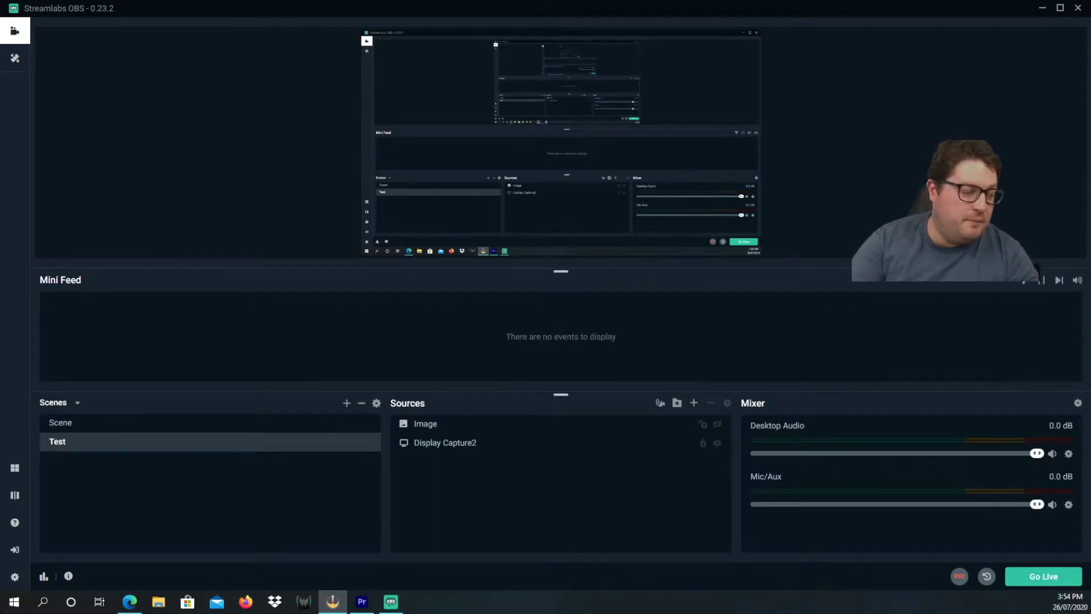
# Untick 'Force GPU as render device' in Advanced, keep hardware acceleration disabled, and save the settings
pyautogui.hotkey('alt', 'Tab')
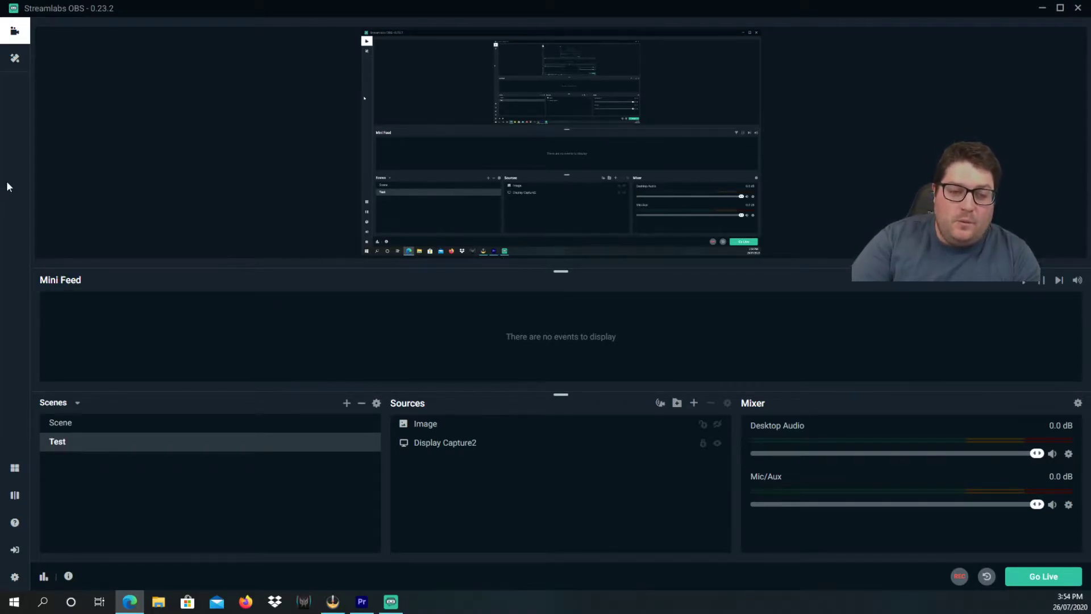
pyautogui.click(15, 576)
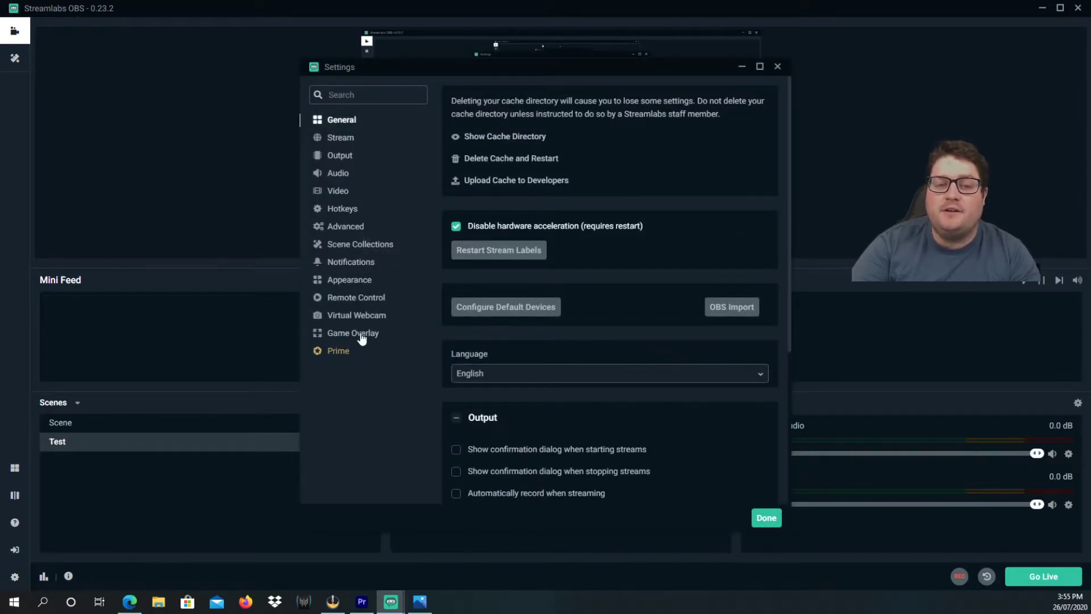
pyautogui.click(340, 227)
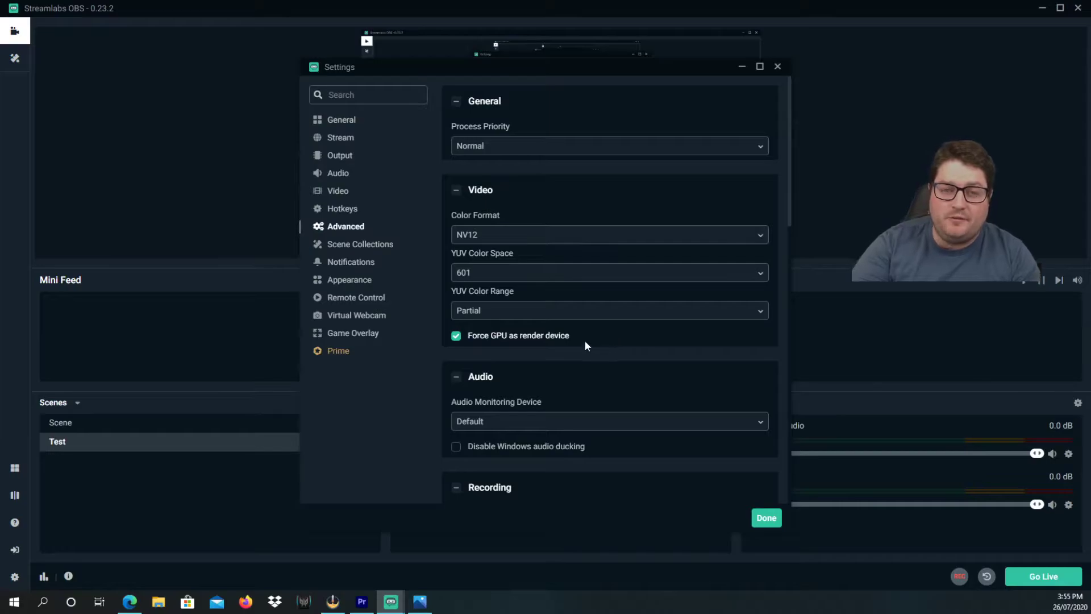
pyautogui.click(455, 338)
pyautogui.click(343, 120)
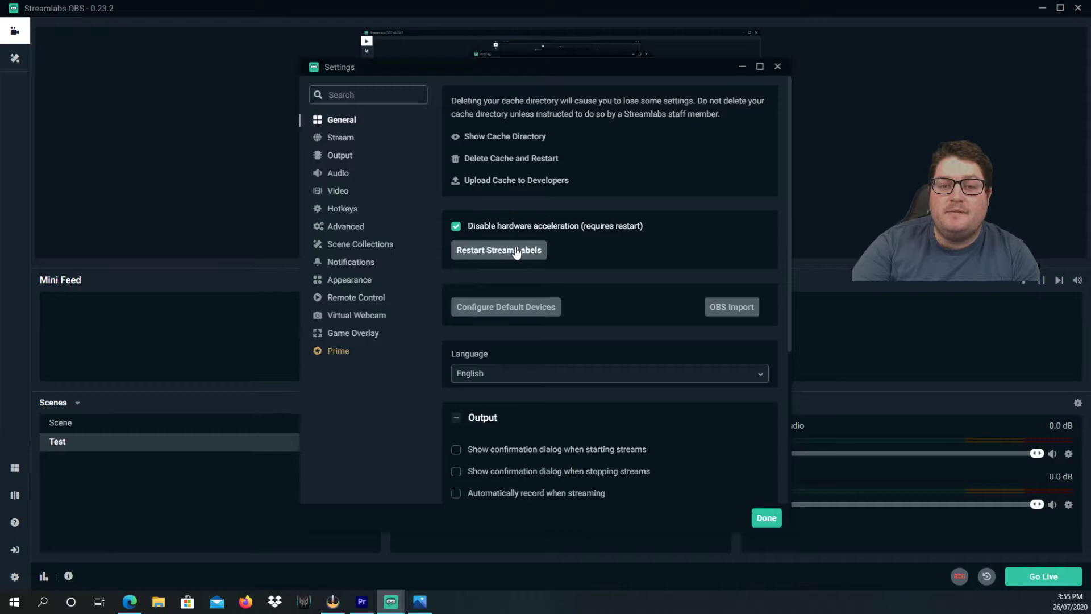
pyautogui.click(767, 517)
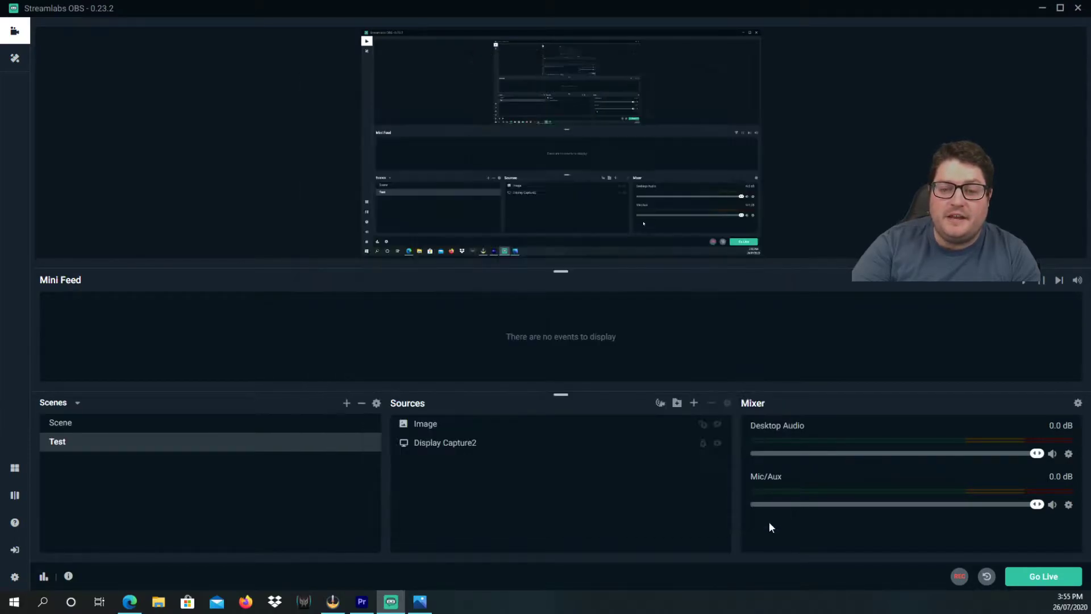
# Quit Streamlabs OBS, check its shortcut menu, and bring up the graphics-processor reference screenshot in Photos
pyautogui.click(1077, 7)
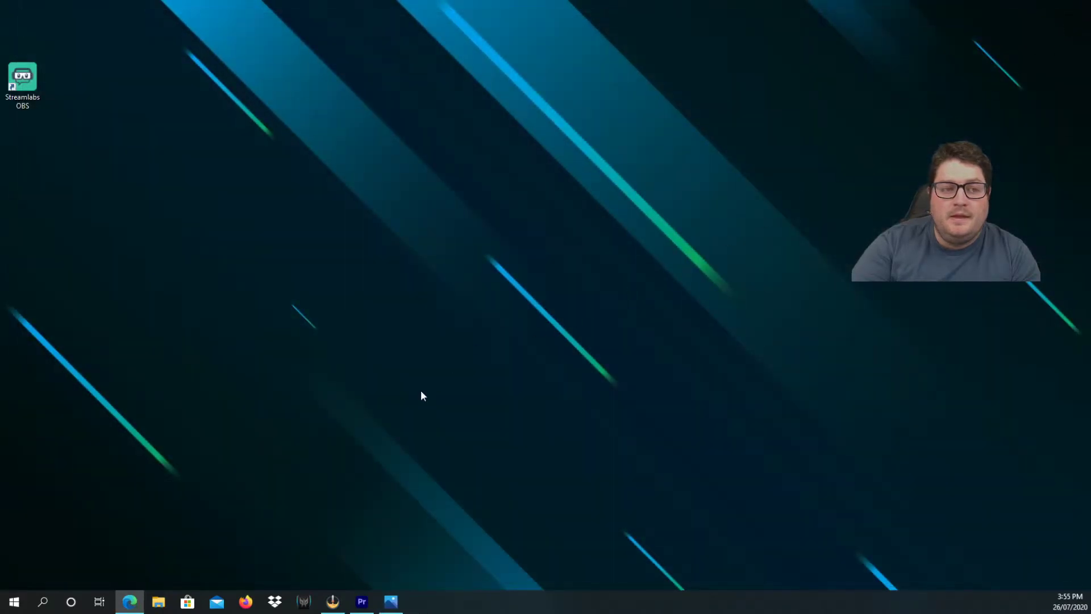
pyautogui.rightClick(28, 76)
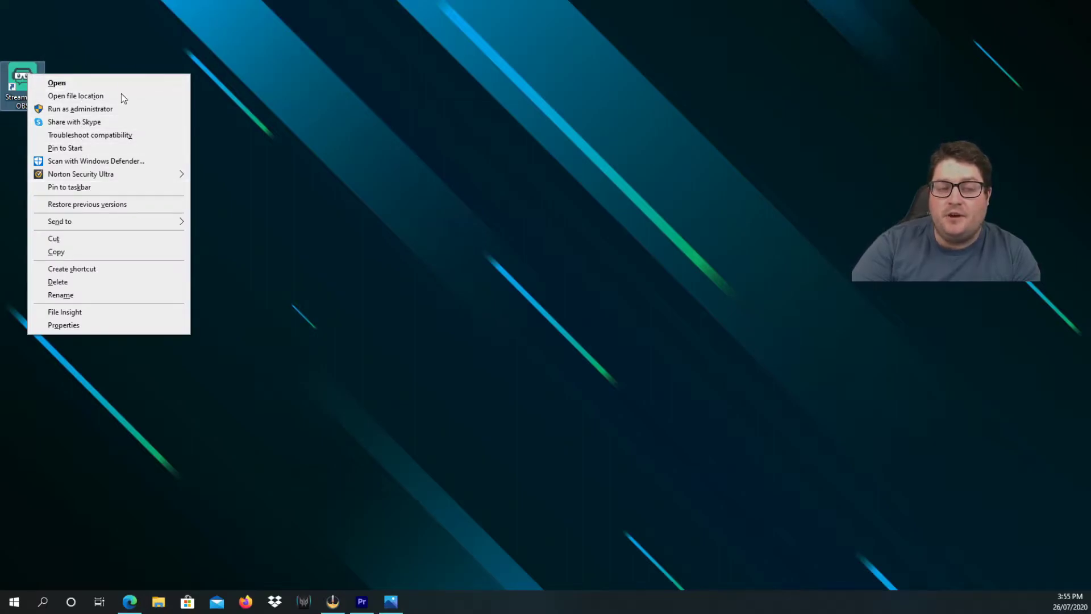
pyautogui.click(357, 144)
pyautogui.click(390, 602)
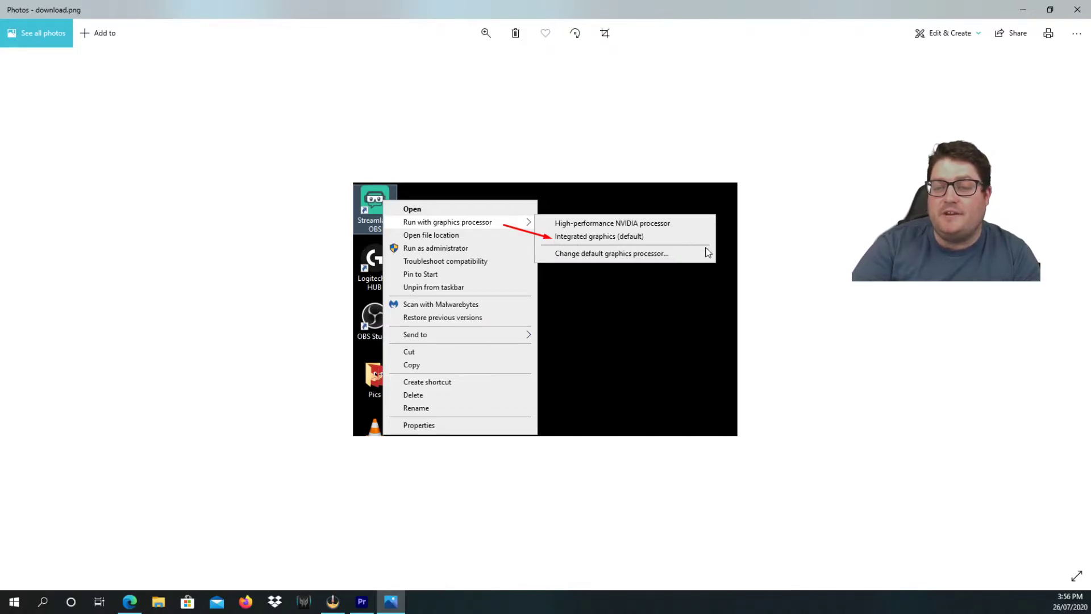
# Close the Photos viewer after reviewing the integrated-graphics recommendation screenshot
pyautogui.click(1078, 10)
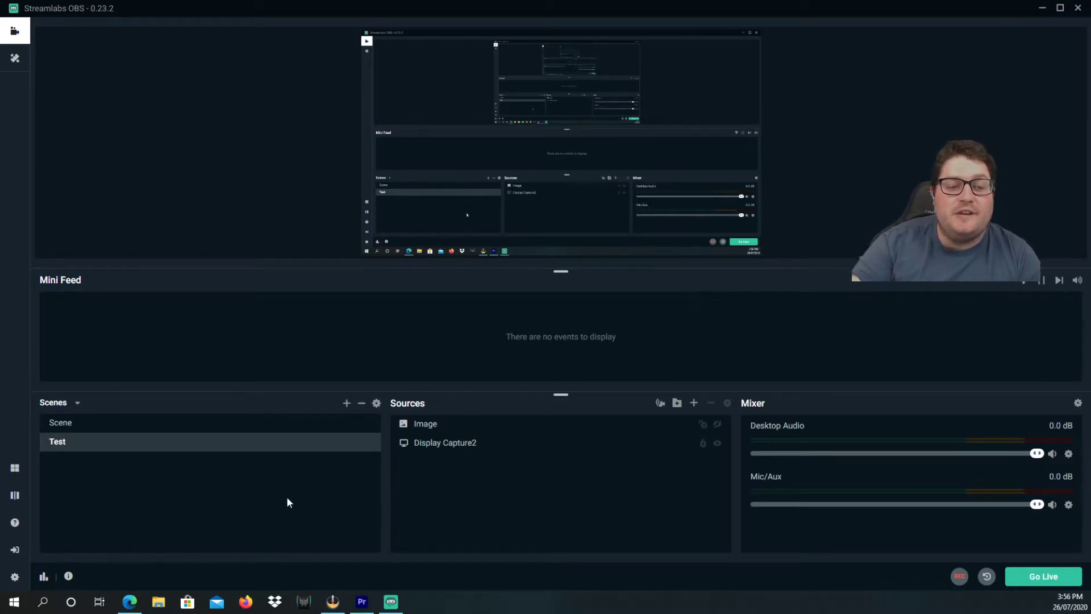
# Switch the Output streaming encoder from hardware NVENC to Software (x264)
pyautogui.click(14, 576)
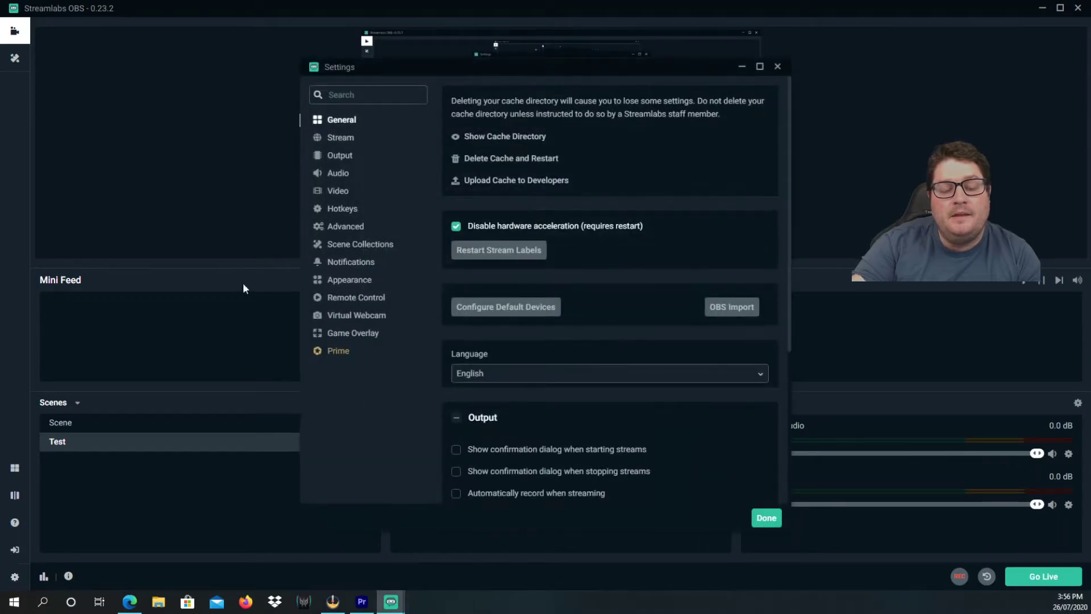
pyautogui.click(341, 155)
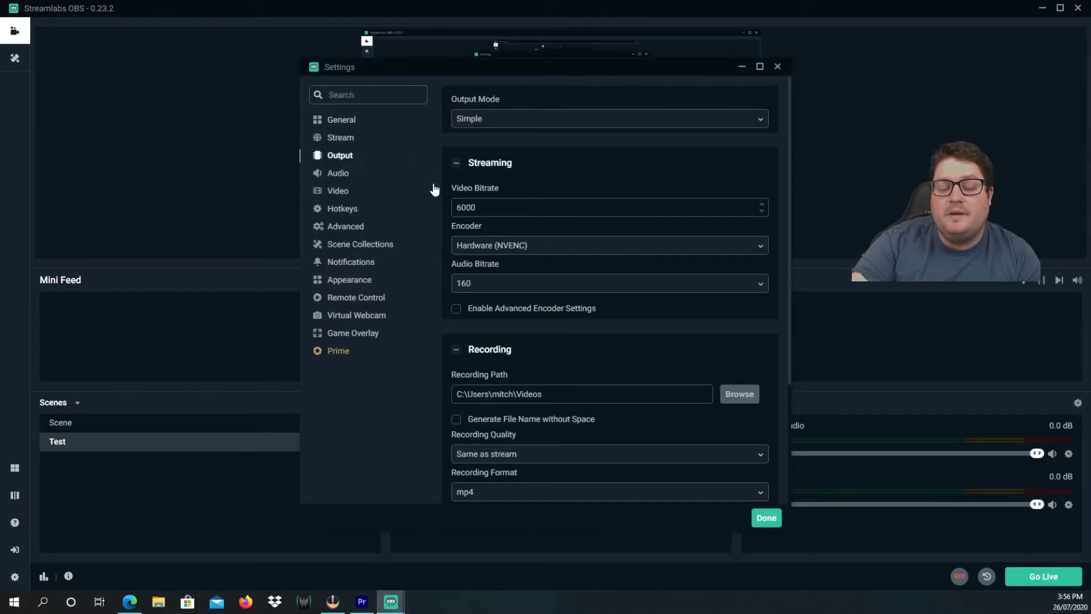
pyautogui.click(511, 245)
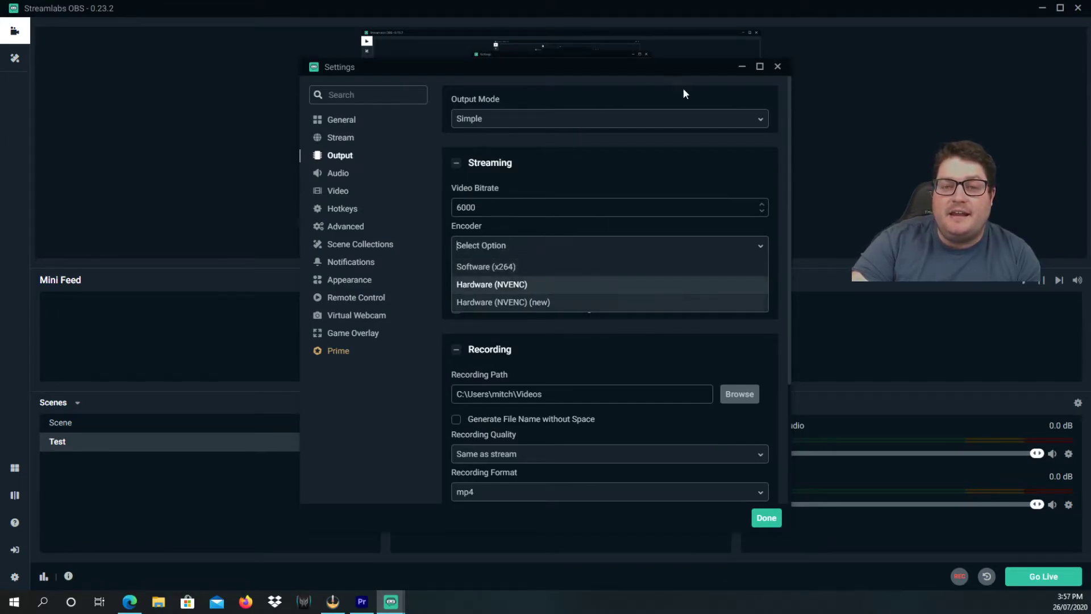
pyautogui.click(778, 66)
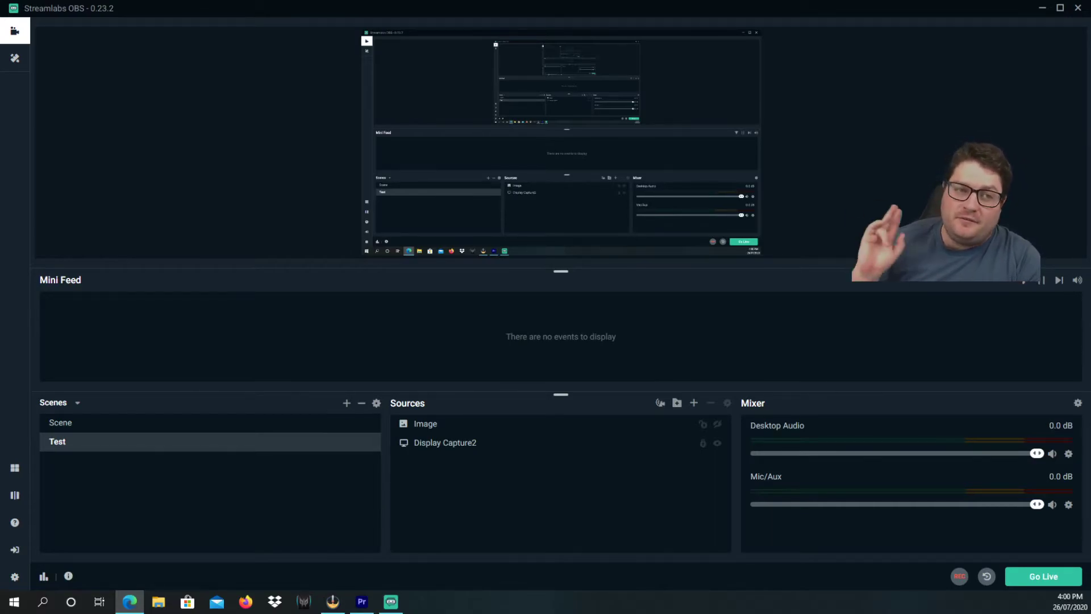
# Relaunch Streamlabs OBS as administrator from its desktop shortcut
pyautogui.click(1043, 7)
pyautogui.rightClick(37, 70)
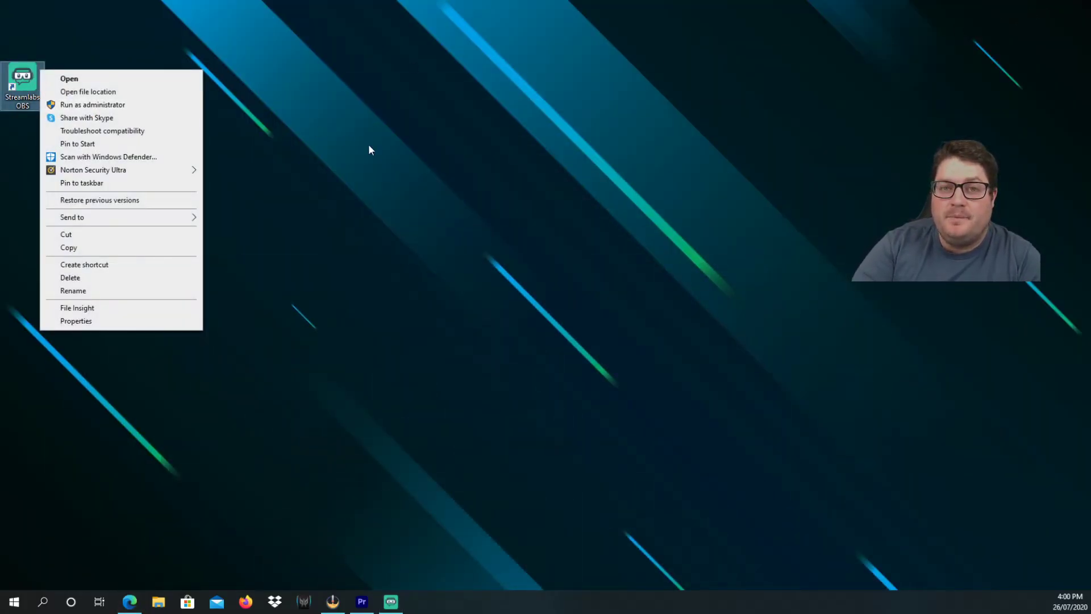
pyautogui.click(92, 105)
# Restore the Streamlabs OBS window, then close the Add Source catalog without adding anything
pyautogui.click(391, 602)
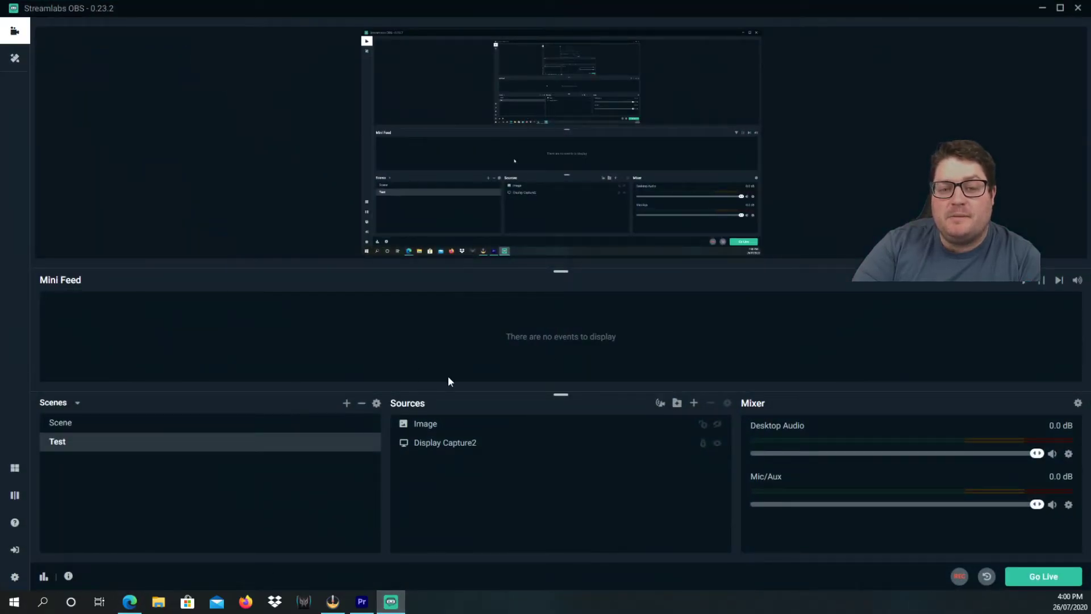
pyautogui.click(694, 404)
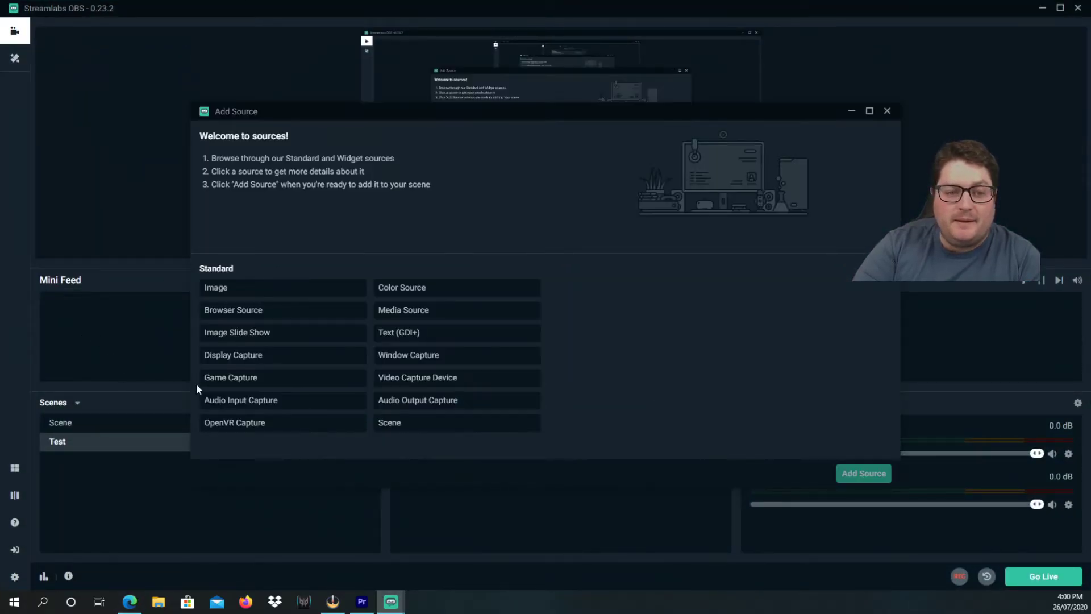
pyautogui.click(887, 111)
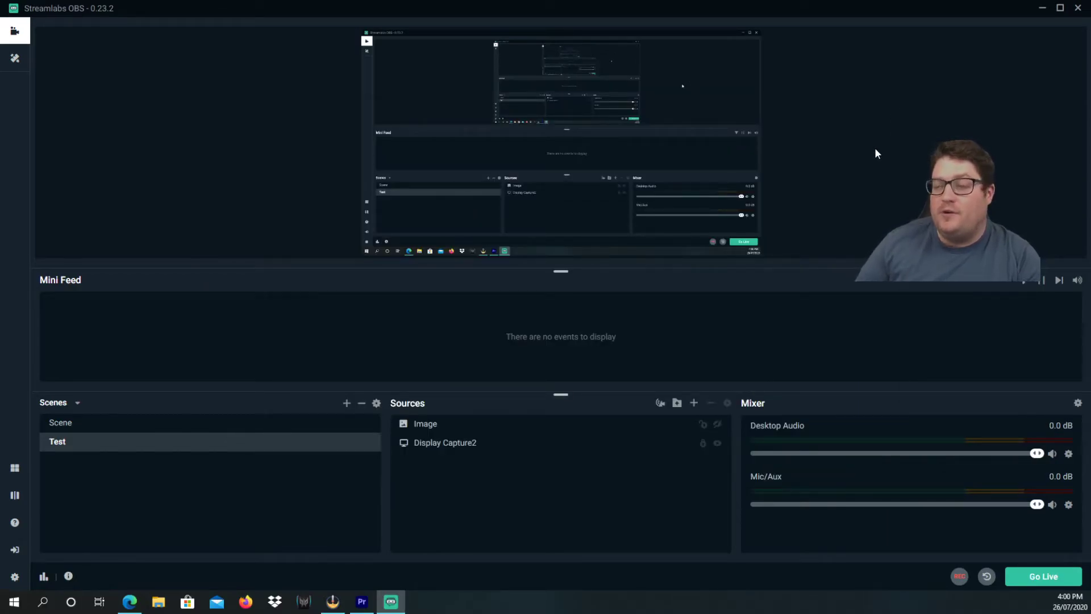